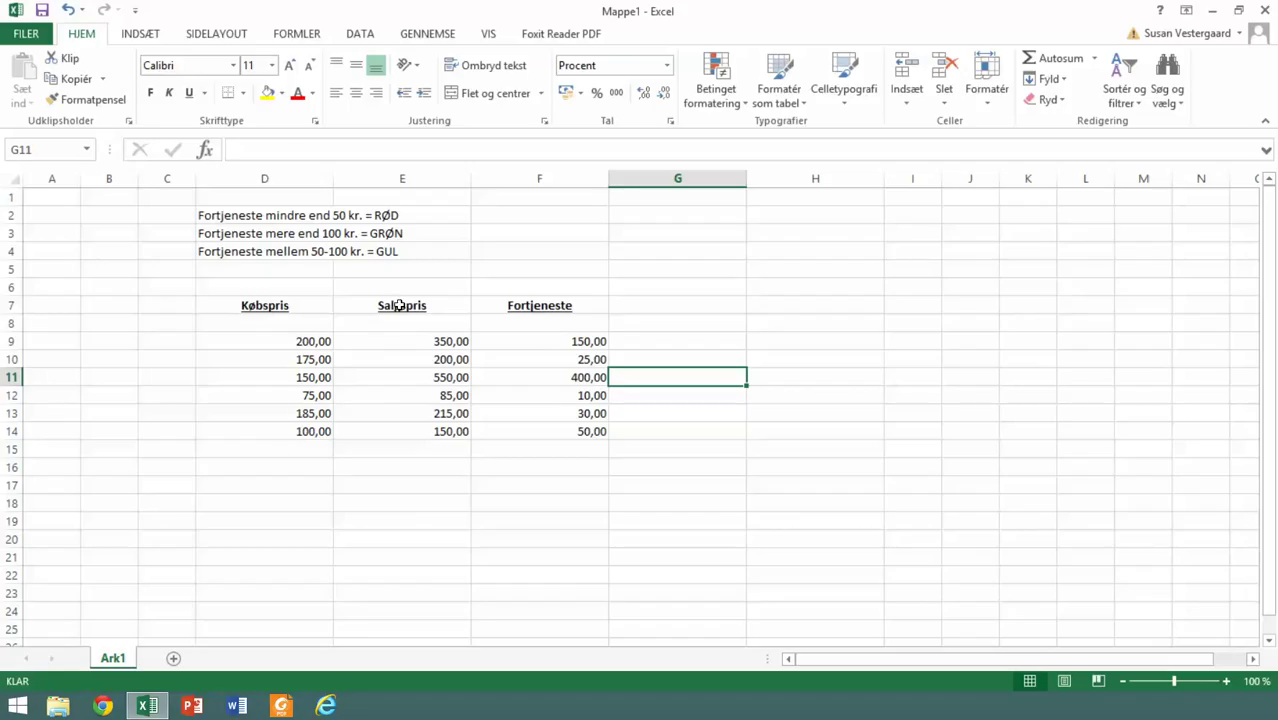
- Give F9 a less-than-50 rule with light red fill and dark red text
left_click(537, 342)
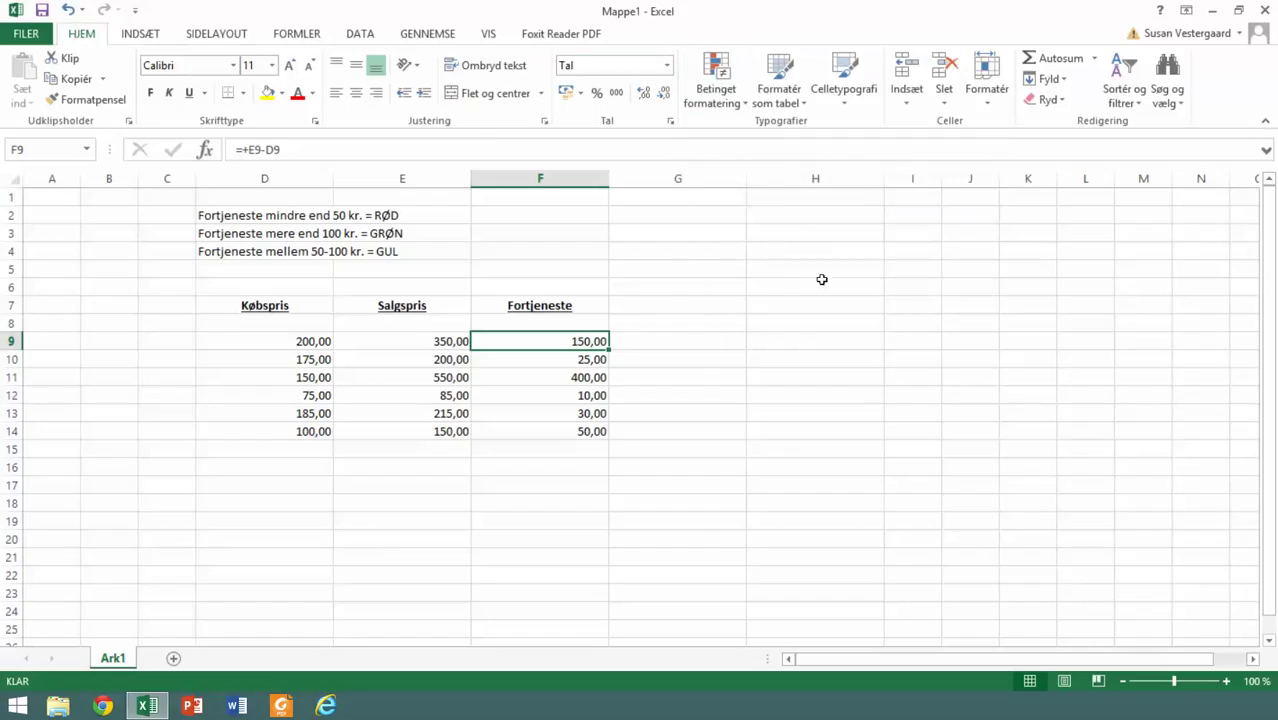
left_click(723, 79)
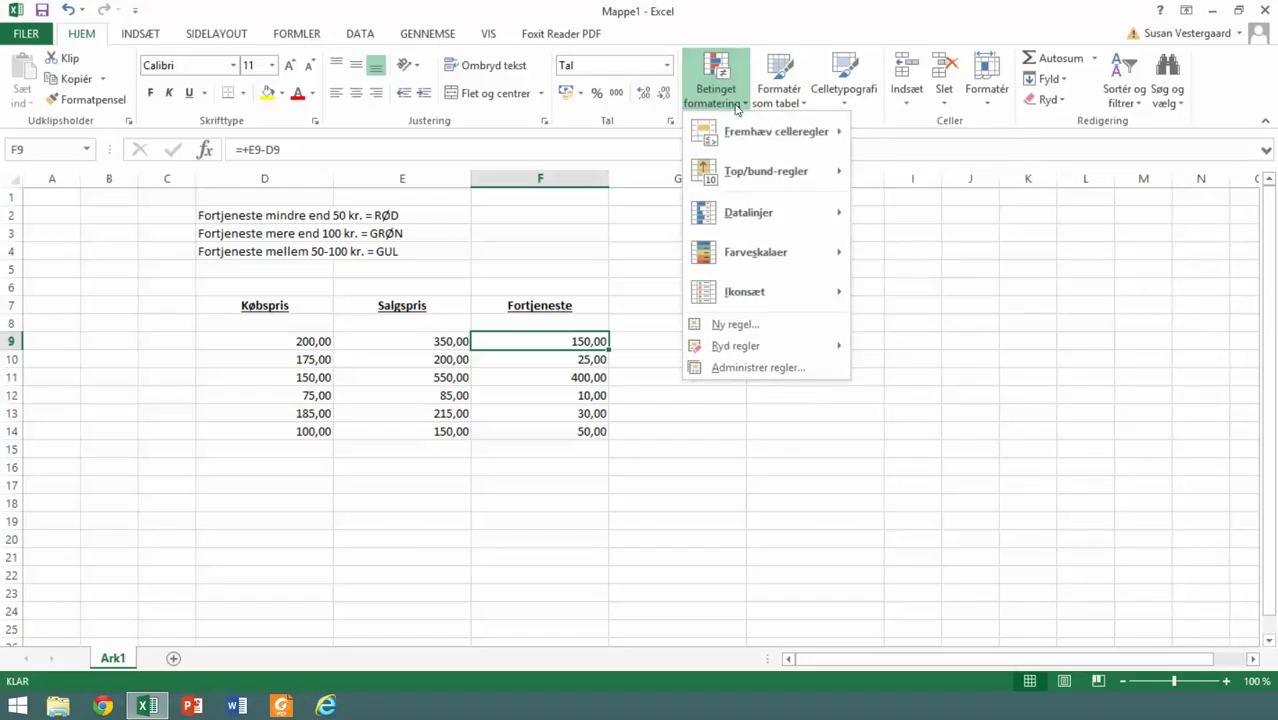
mouse_move(749, 141)
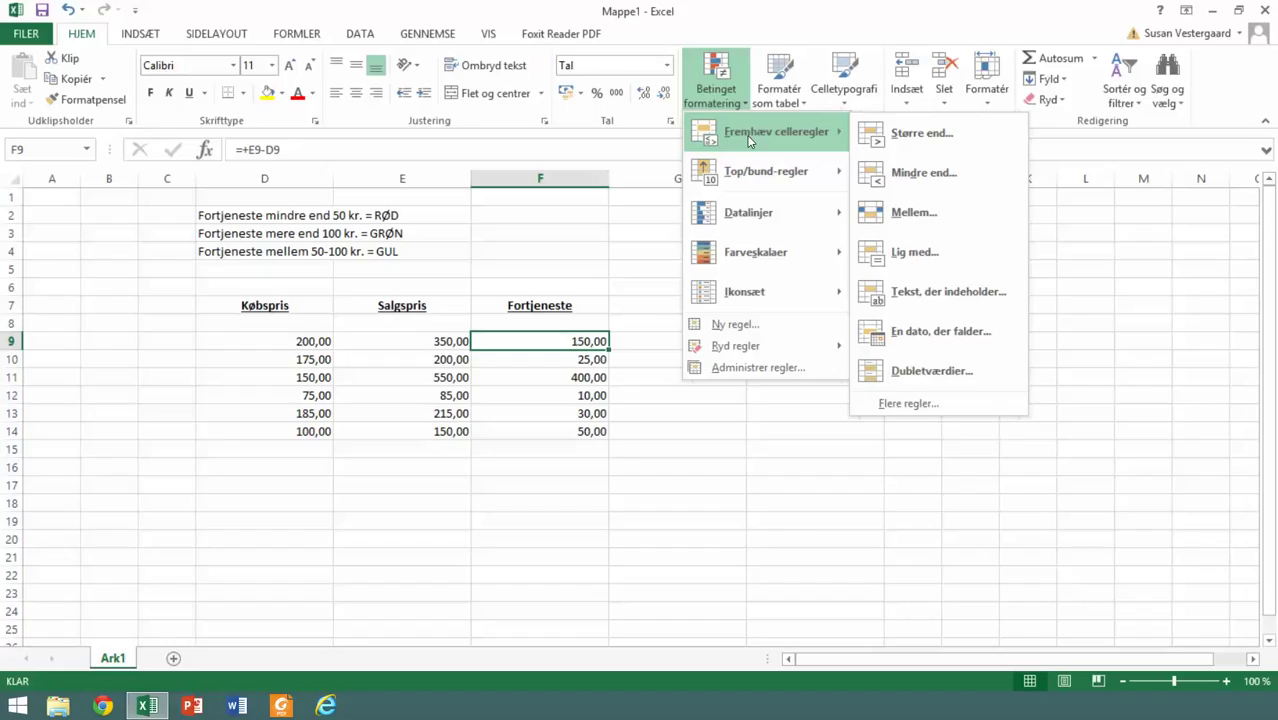
left_click(925, 173)
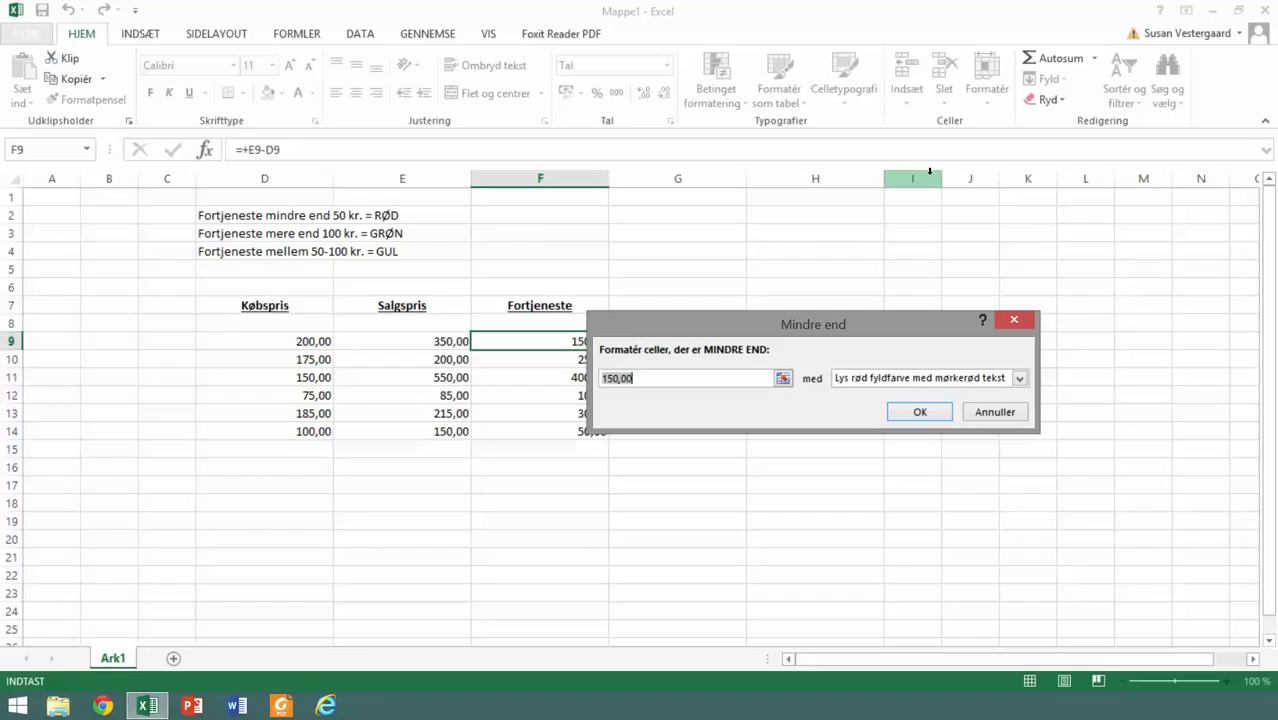
type("50")
left_click(959, 381)
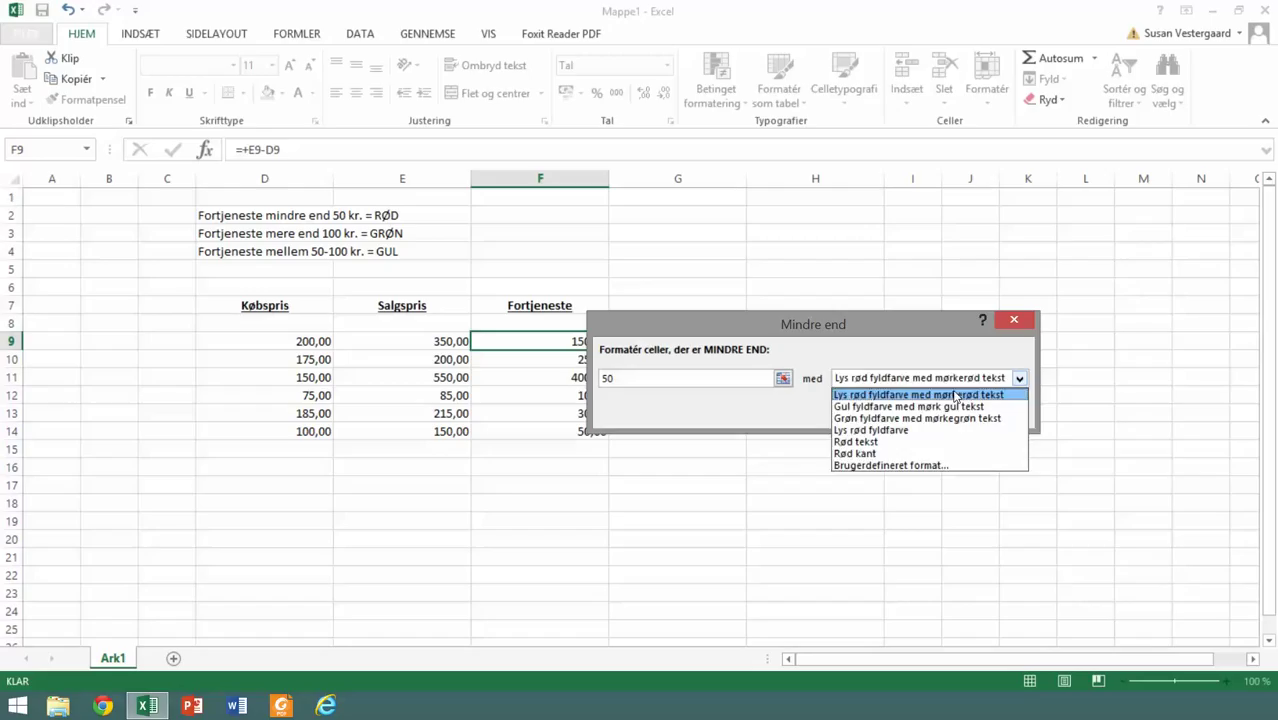
left_click(952, 396)
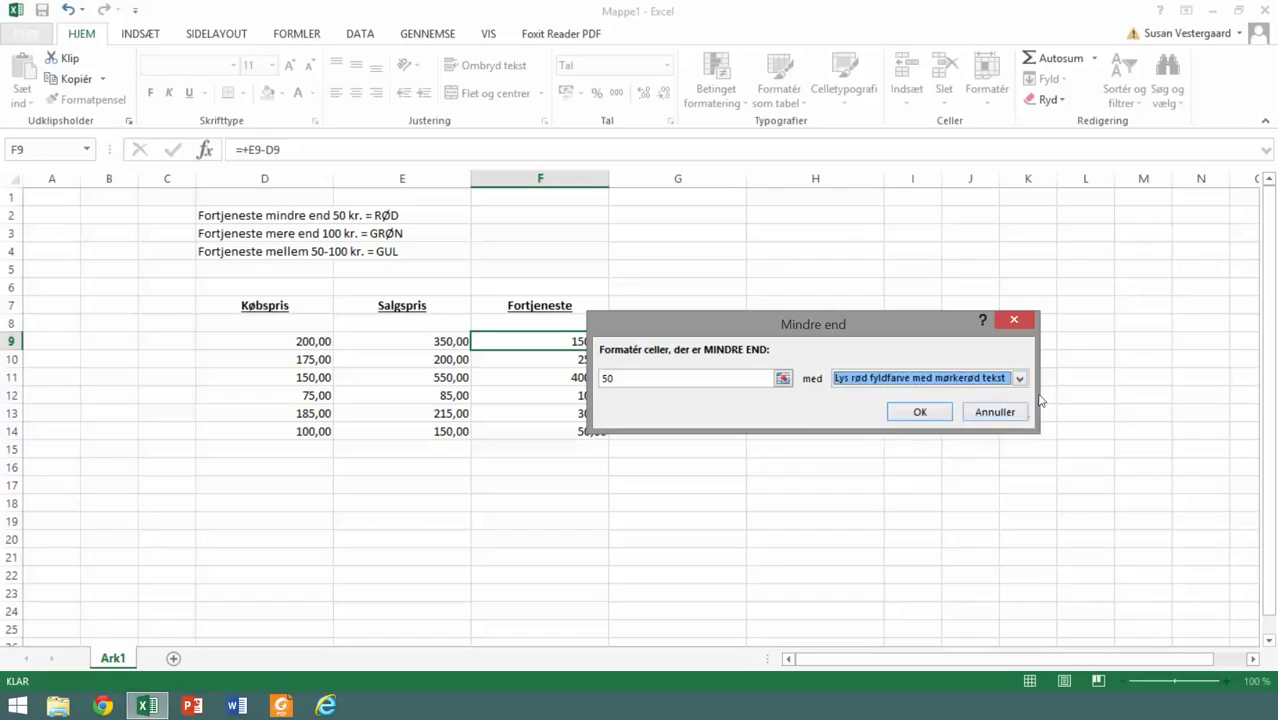
left_click(920, 412)
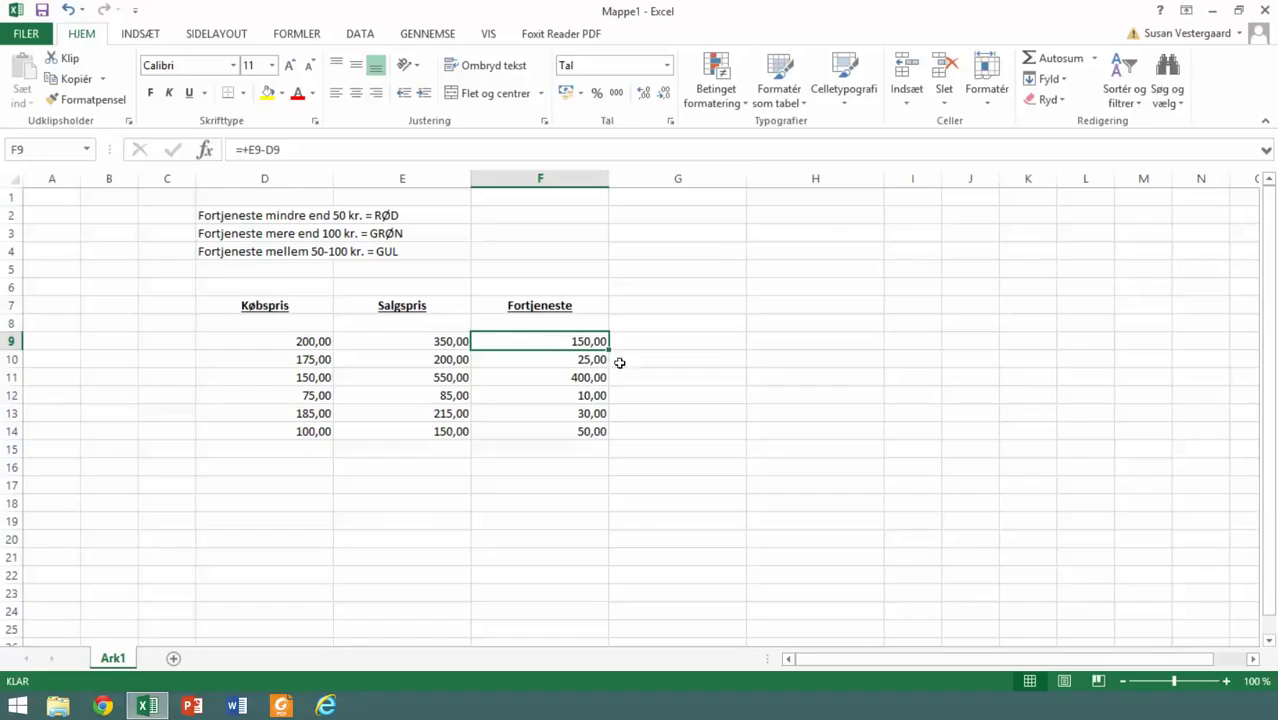
left_click(717, 95)
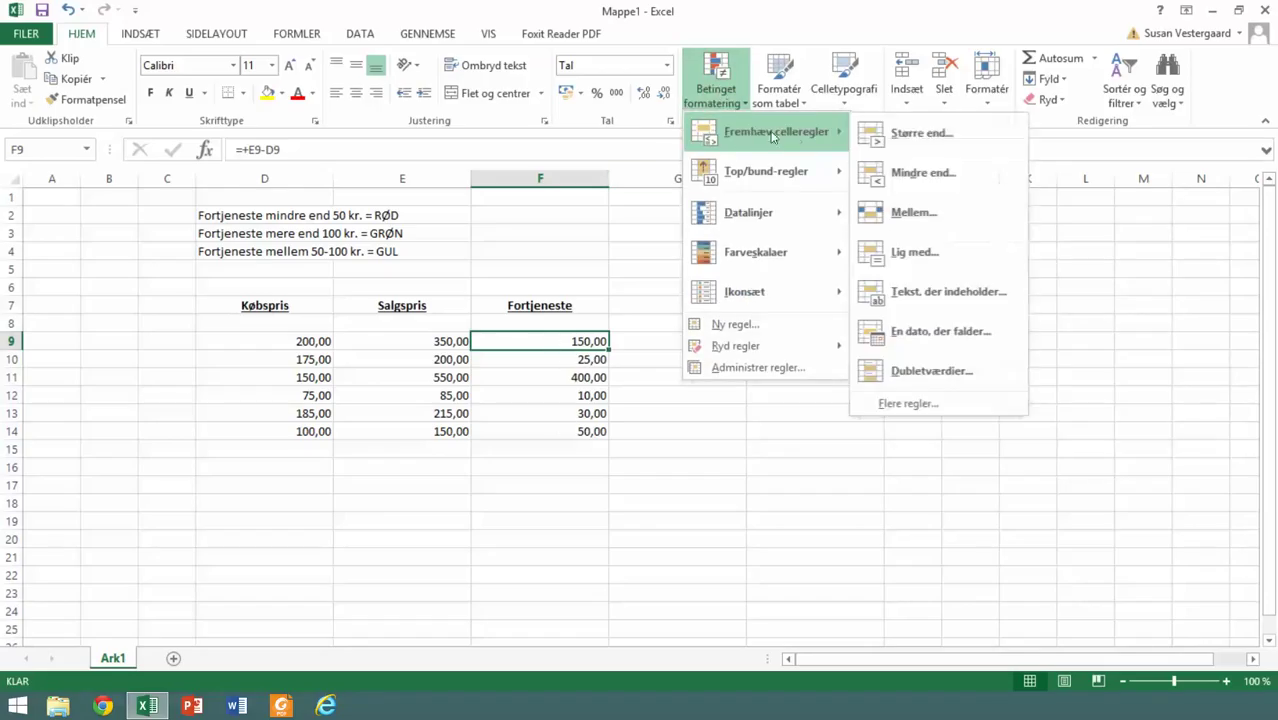
- Add a greater-than-100 rule to F9 using green fill with dark green text
left_click(925, 143)
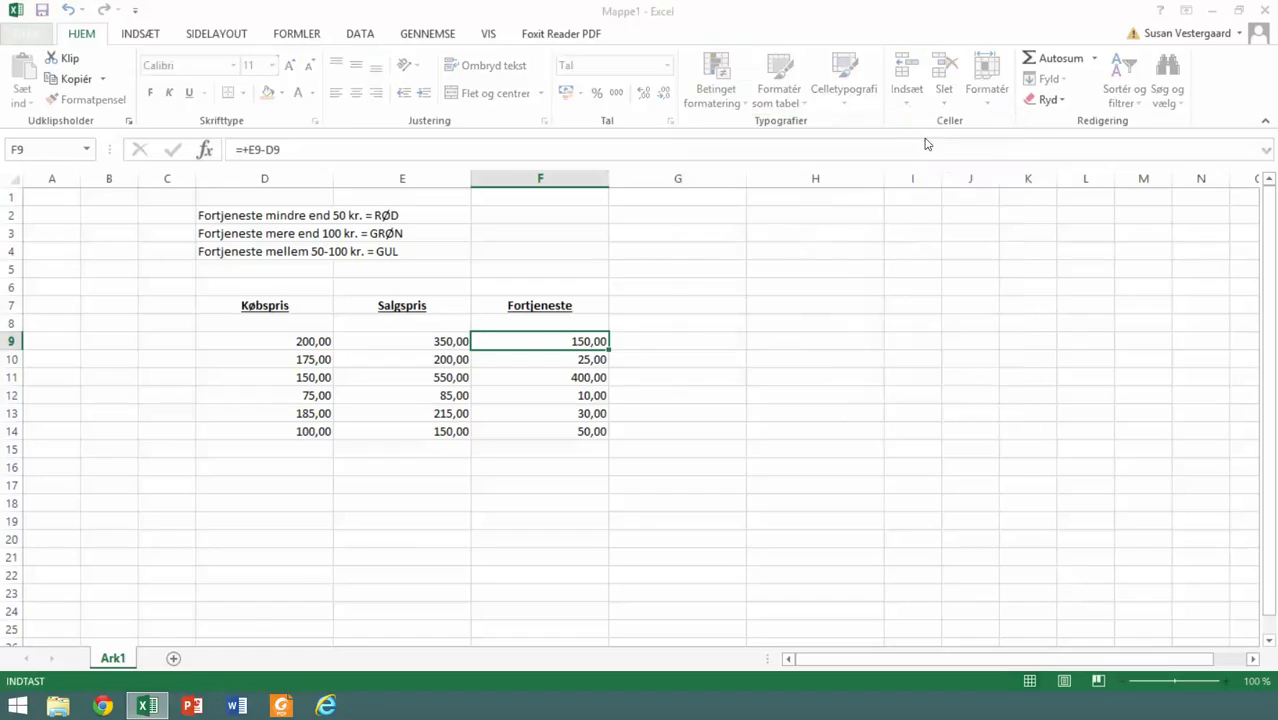
type("100")
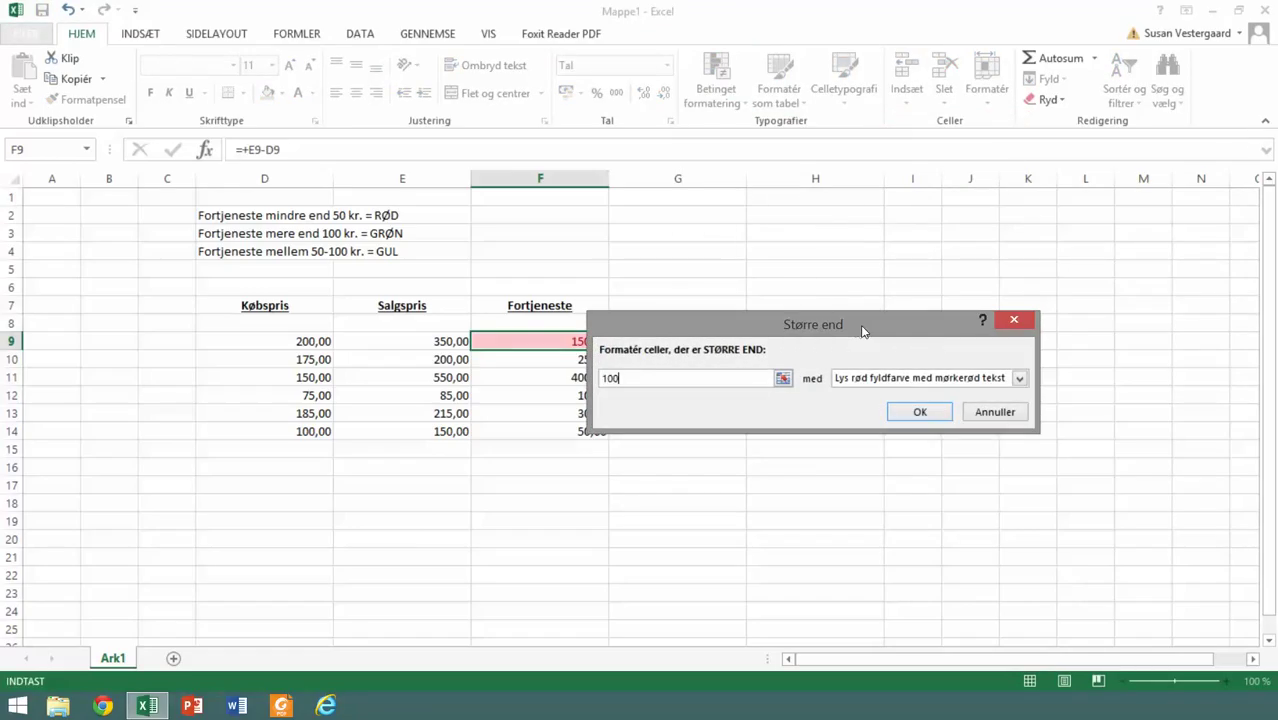
left_click(921, 379)
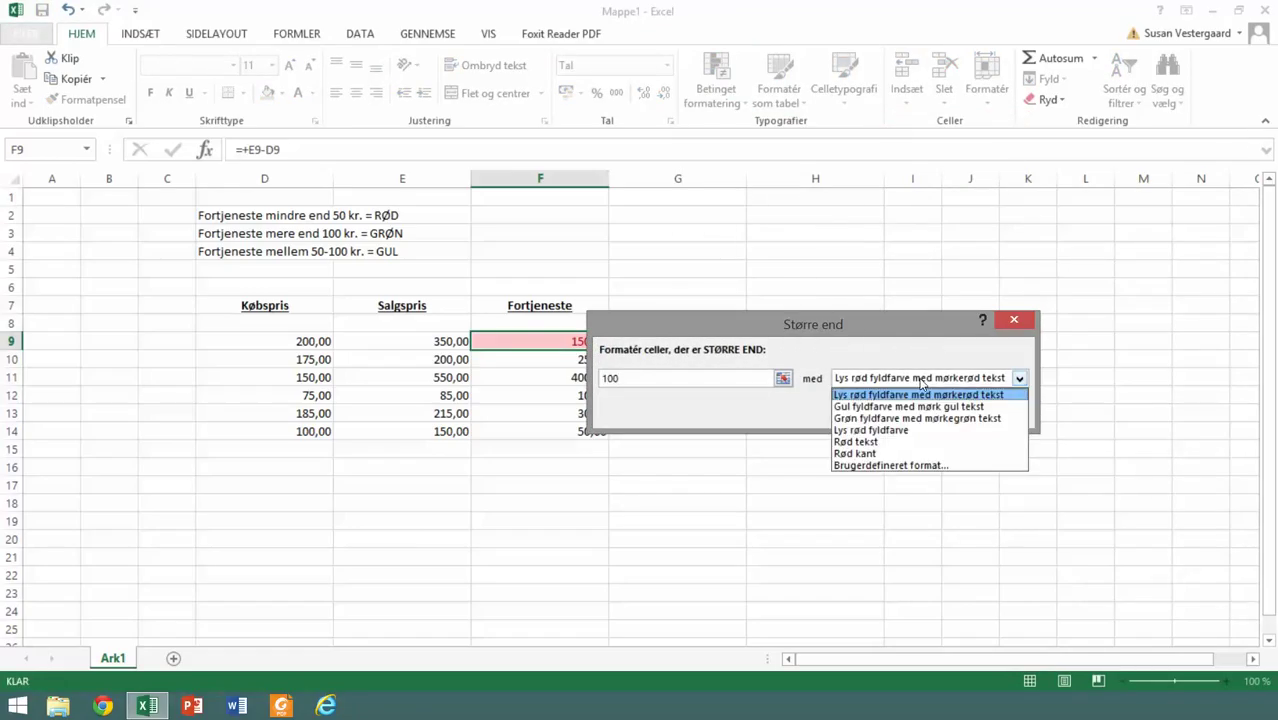
left_click(925, 418)
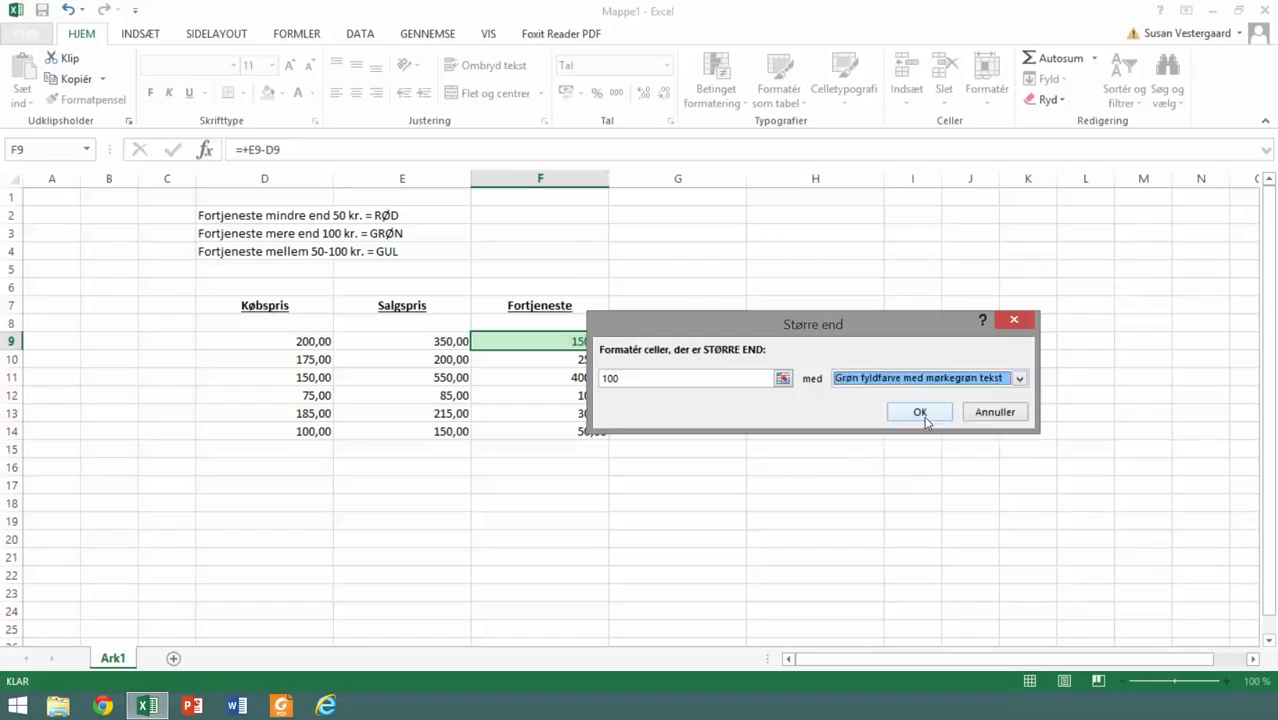
left_click(921, 412)
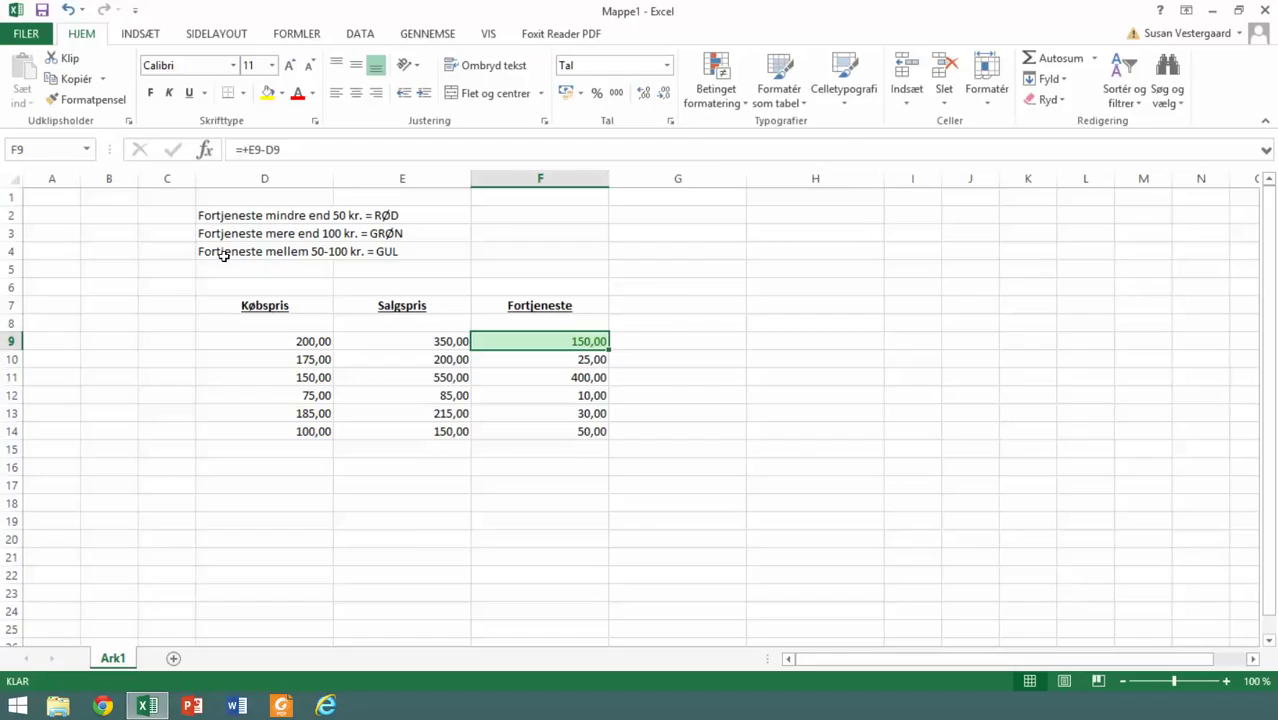
- Add a between rule for F9 from 50 to 100 with yellow fill and dark yellow text
left_click(710, 92)
mouse_move(769, 133)
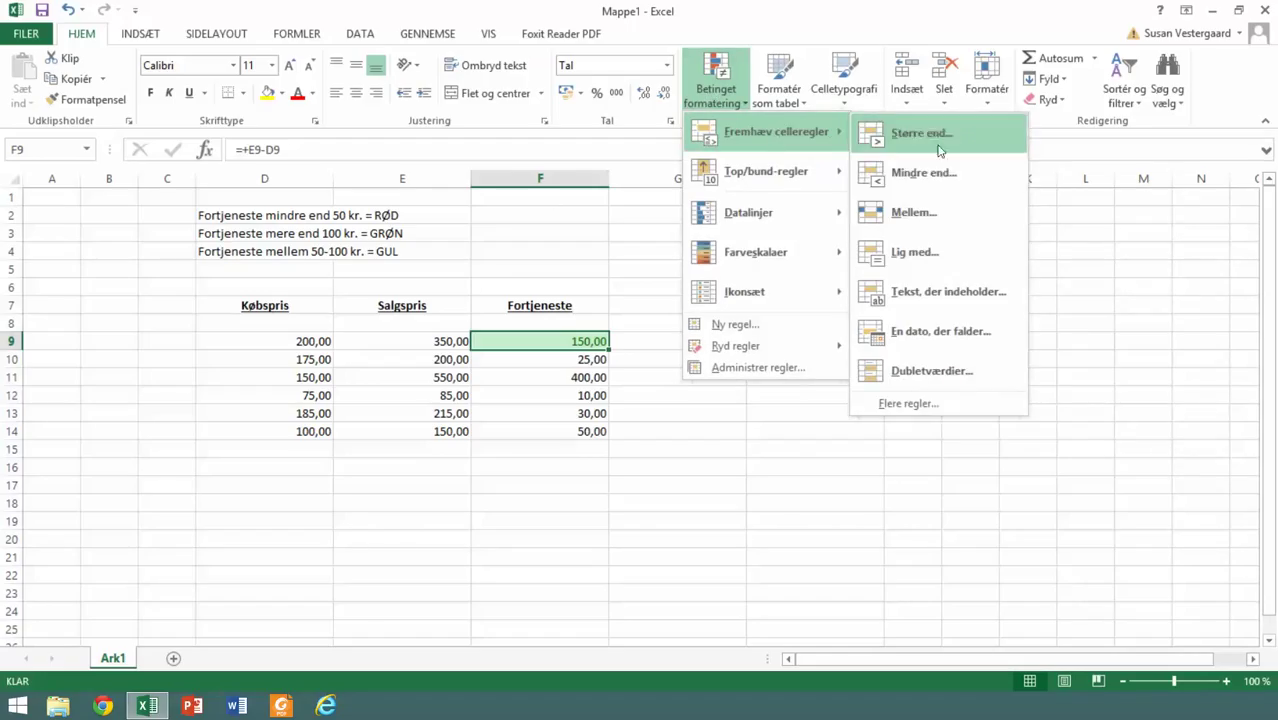
left_click(938, 212)
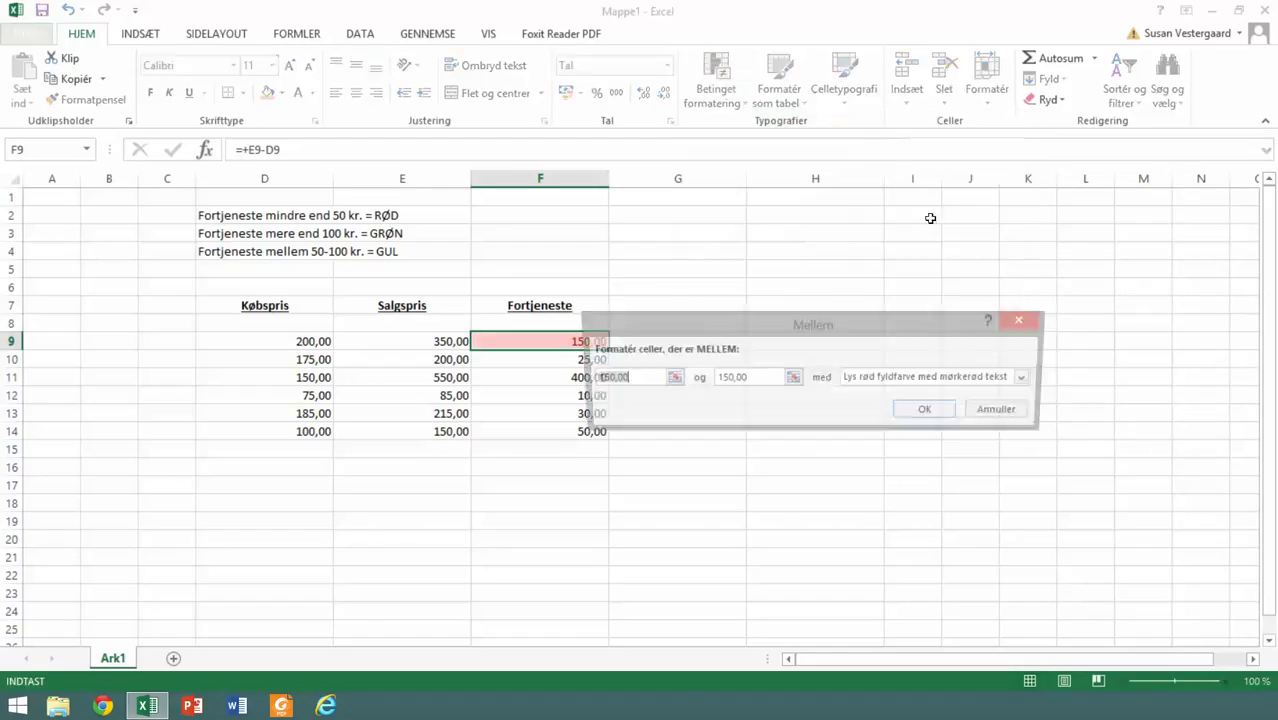
type("50")
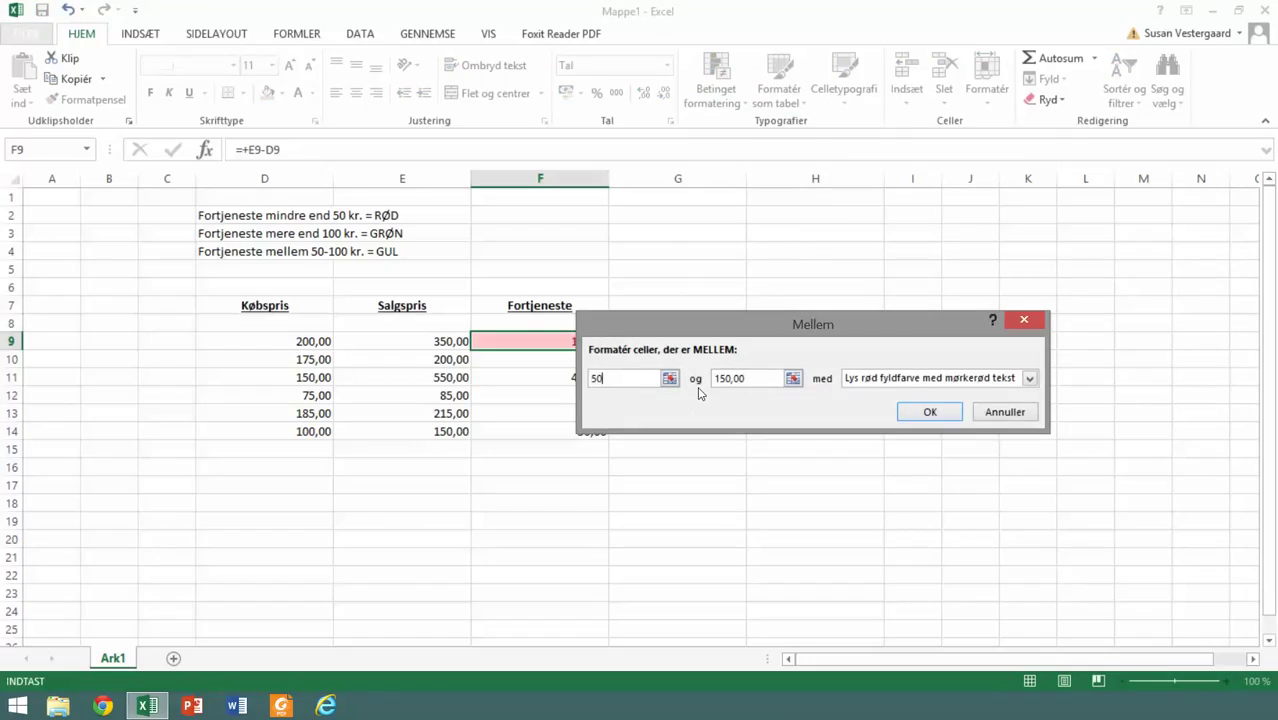
key("Tab")
type("10")
left_click(909, 383)
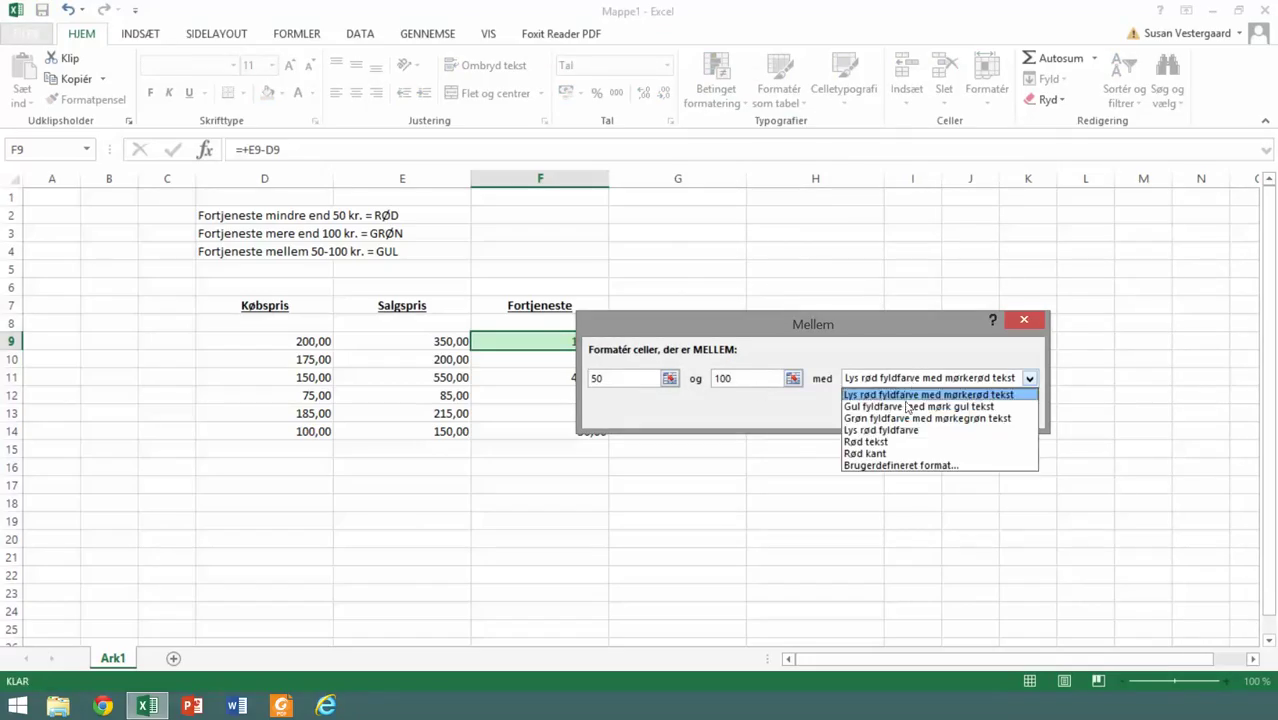
left_click(906, 411)
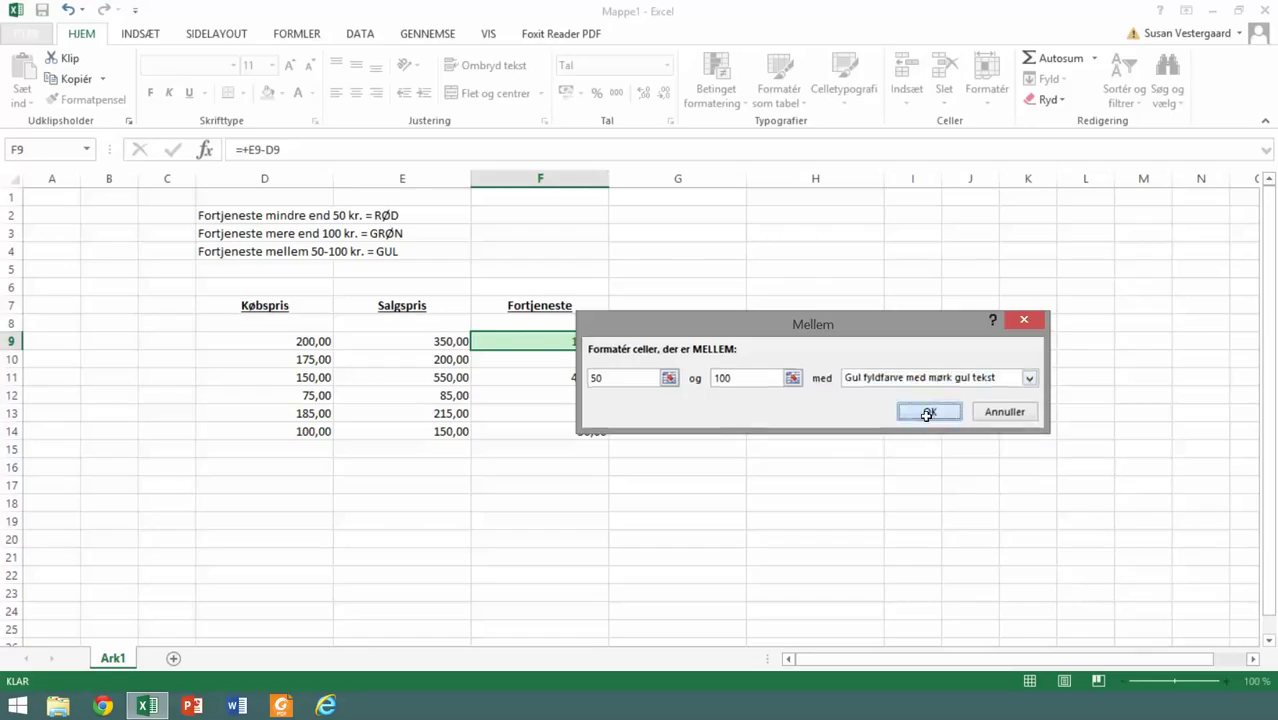
left_click(926, 414)
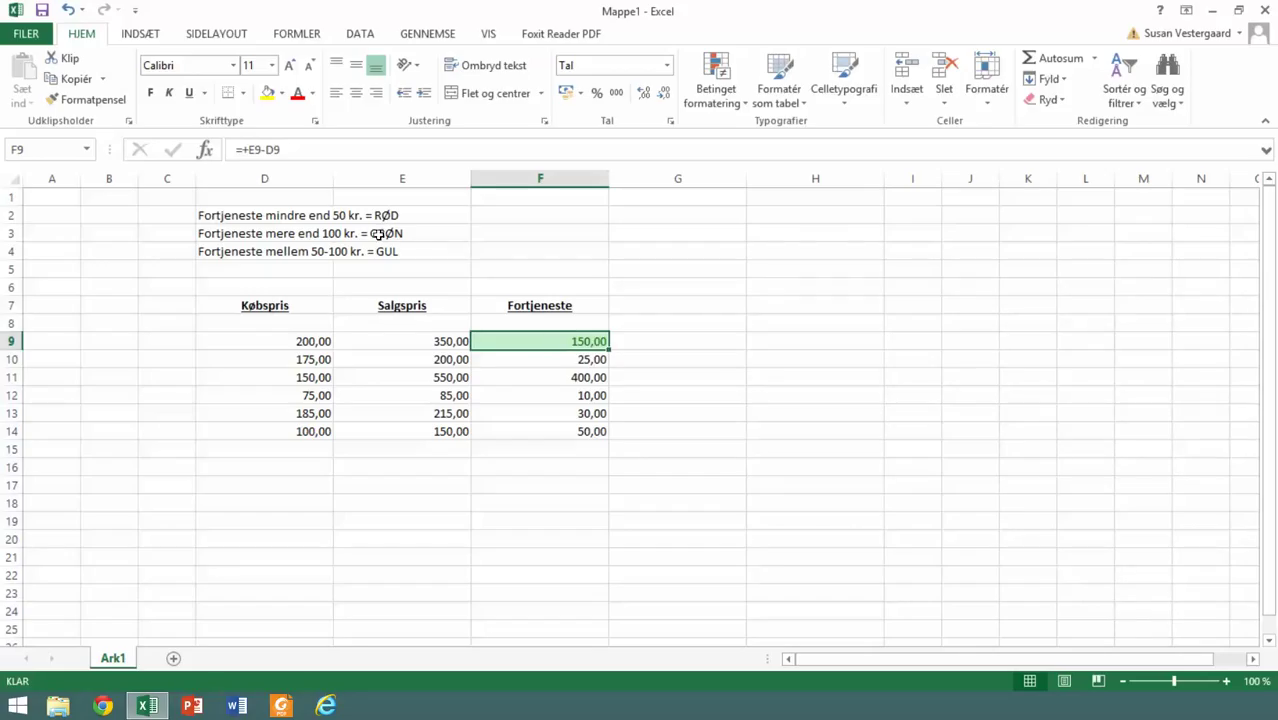
- Reselect F9 and copy its formatting with Format Painter, starting the brush at F10
left_click(561, 359)
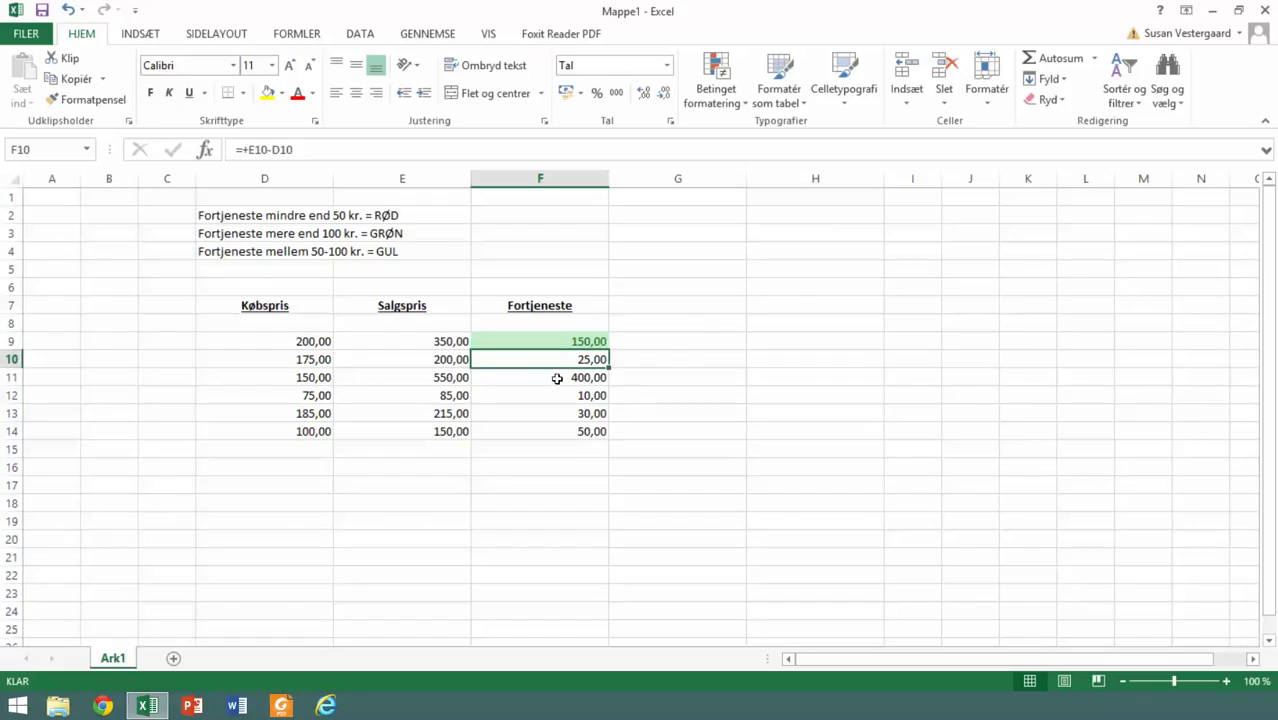
left_click(557, 378)
left_click(566, 341)
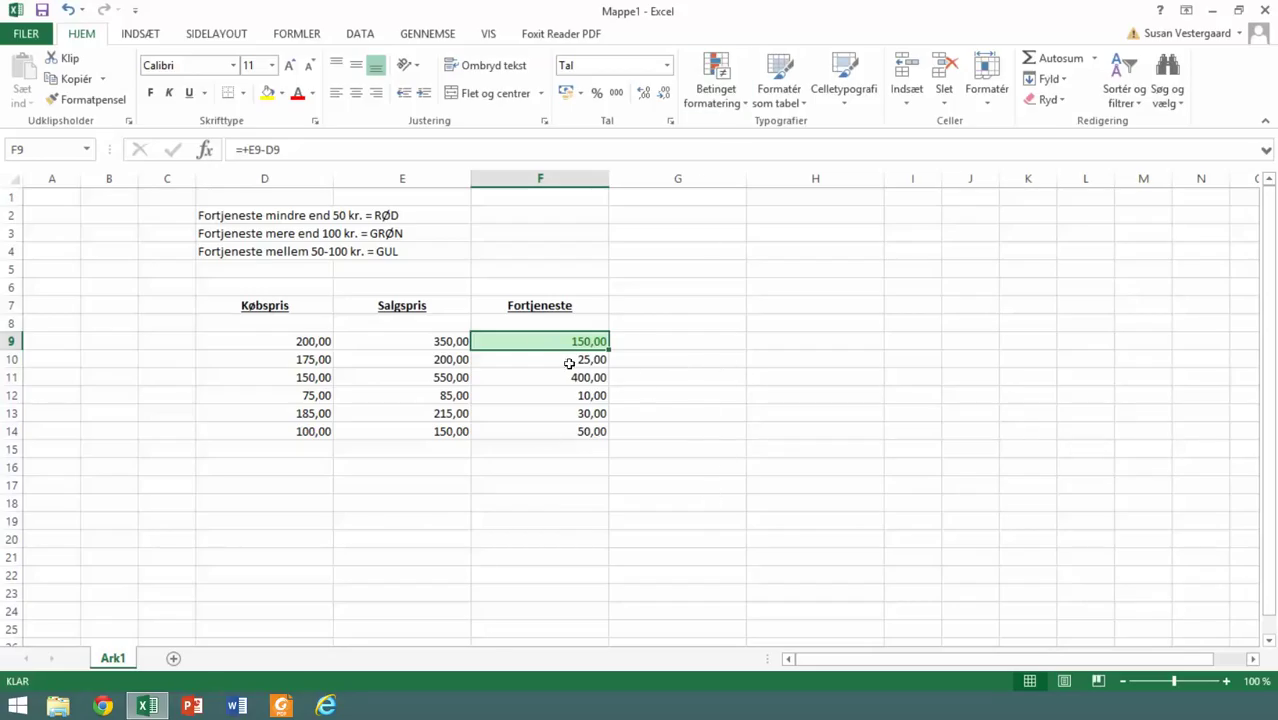
left_click(97, 103)
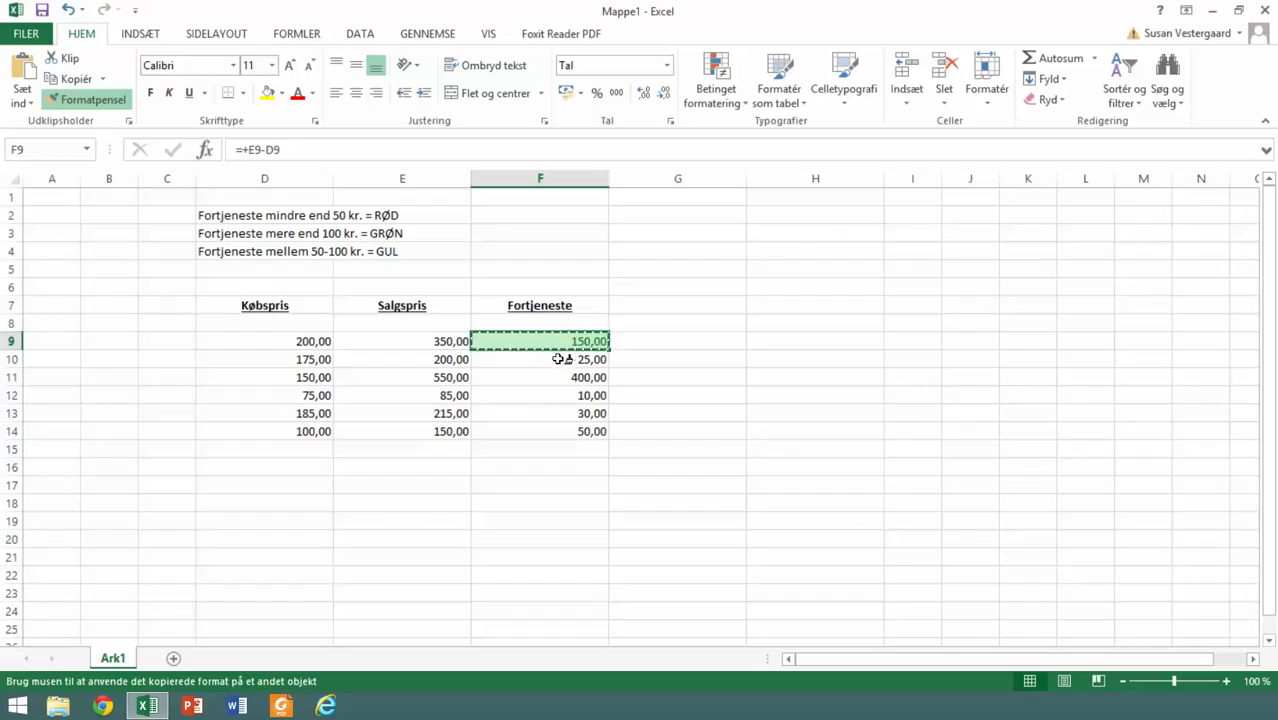
left_click(556, 358)
- Paint F9's colour rules across F10:F14, then click an empty cell to view the colours
left_click_drag(557, 371, 563, 428)
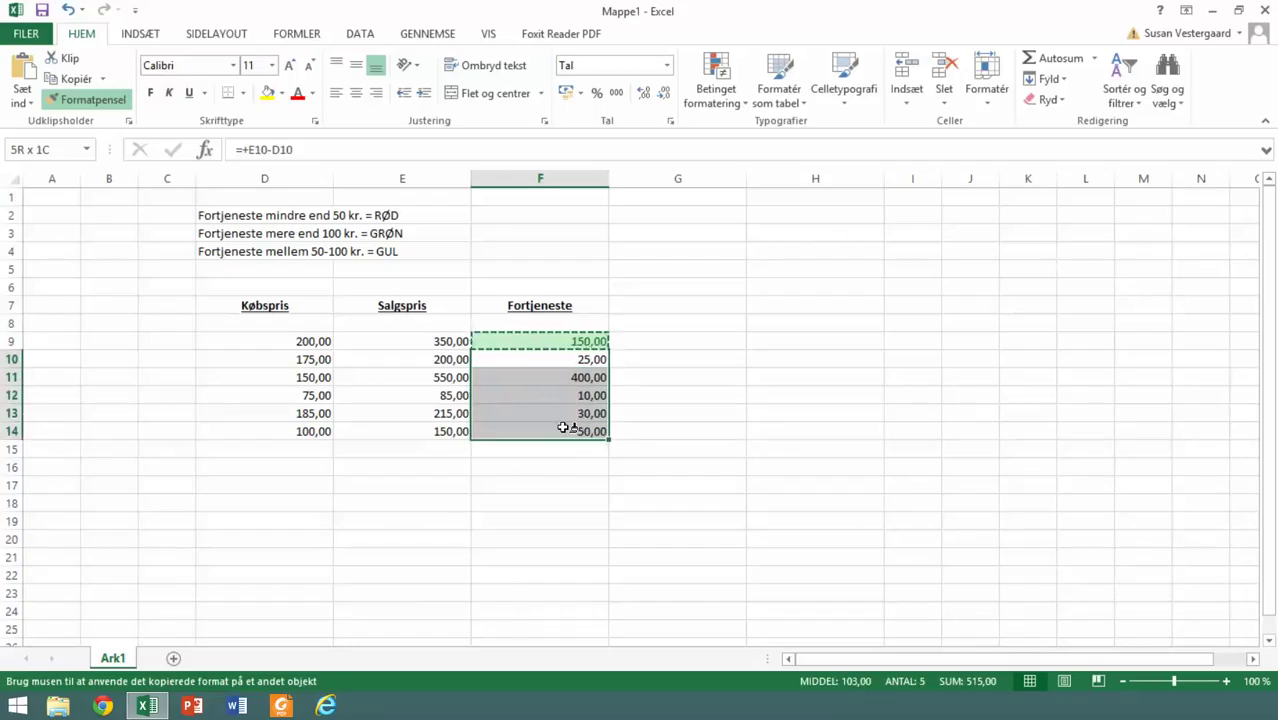
left_click_drag(563, 428, 563, 428)
left_click(676, 461)
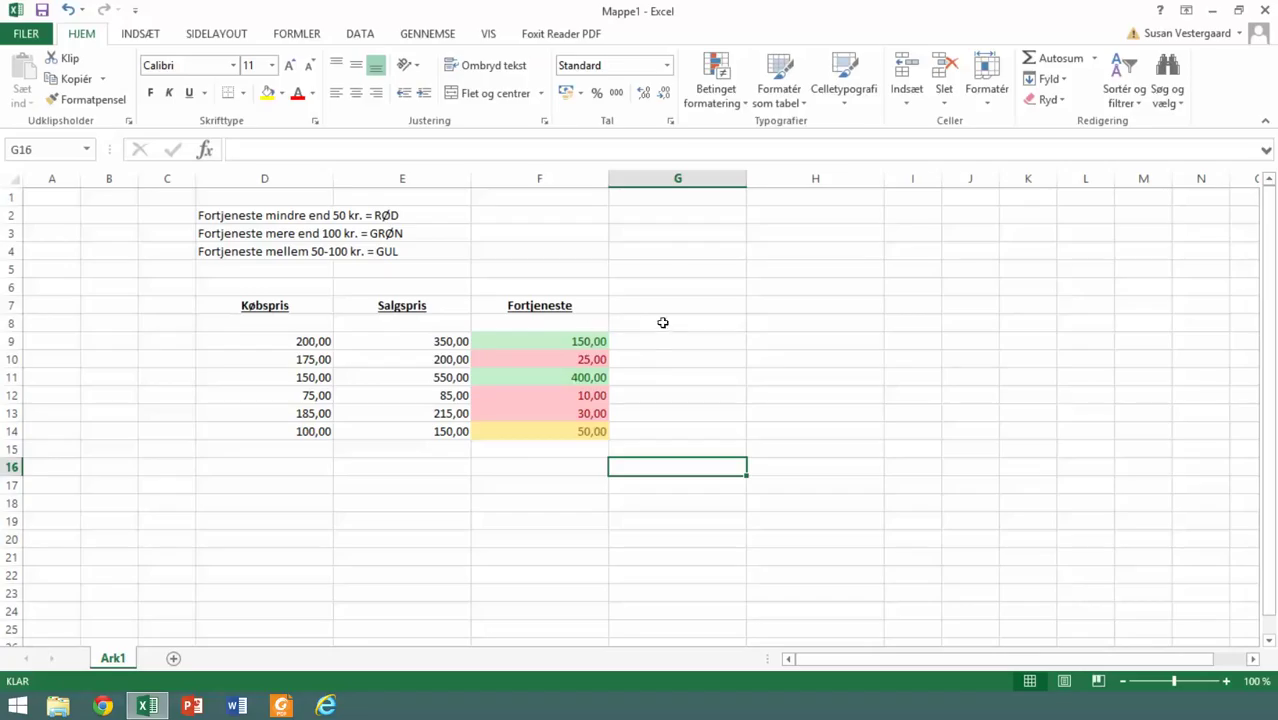
left_click(658, 338)
left_click(716, 80)
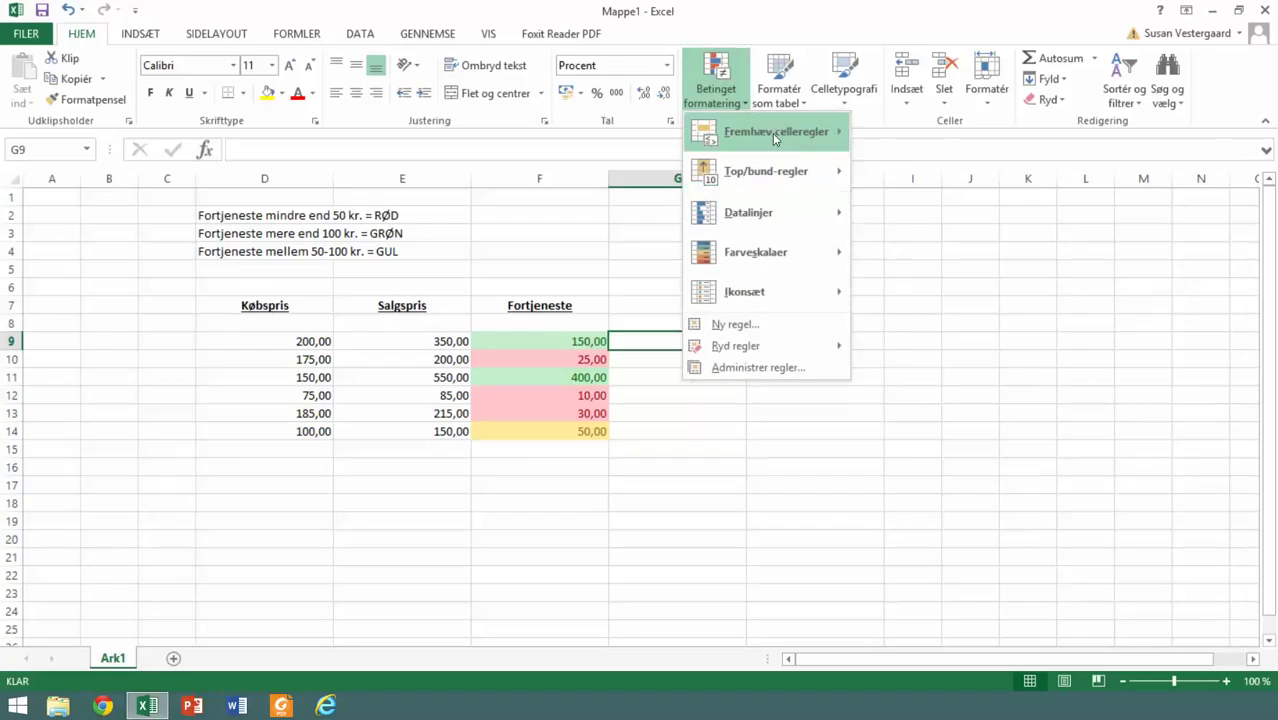
mouse_move(775, 137)
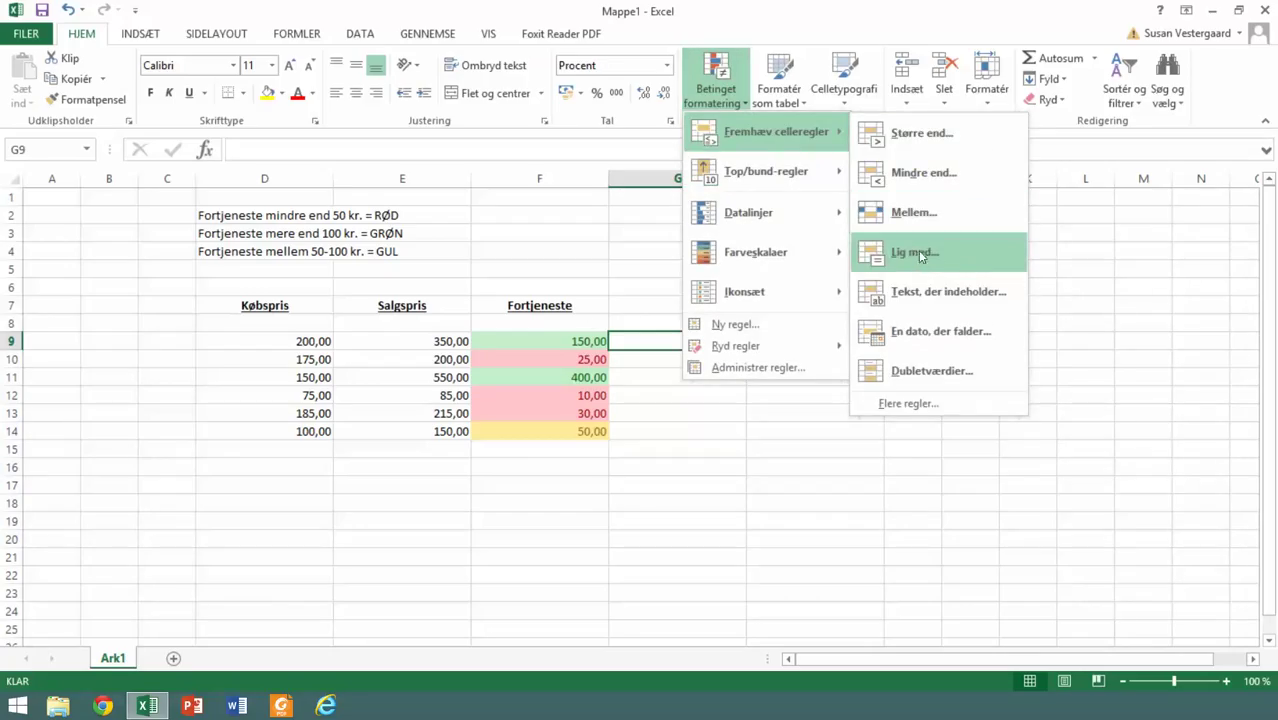
left_click(733, 80)
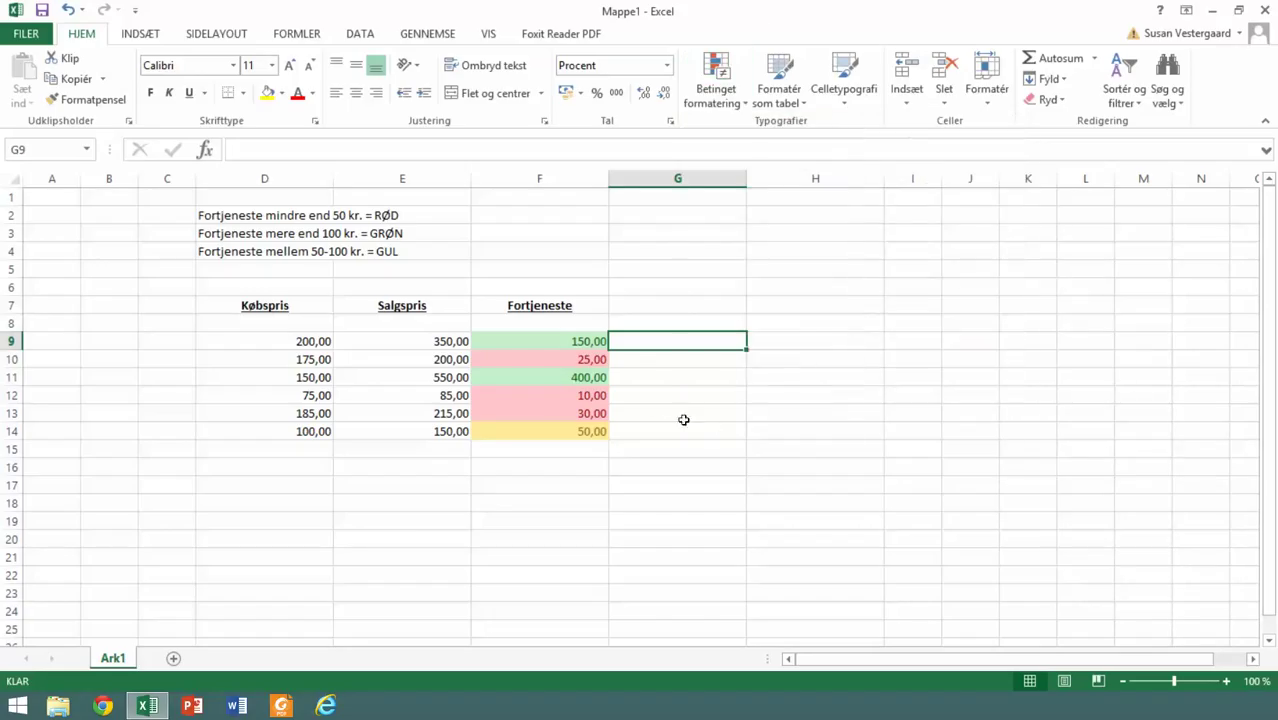
left_click(668, 447)
left_click(483, 496)
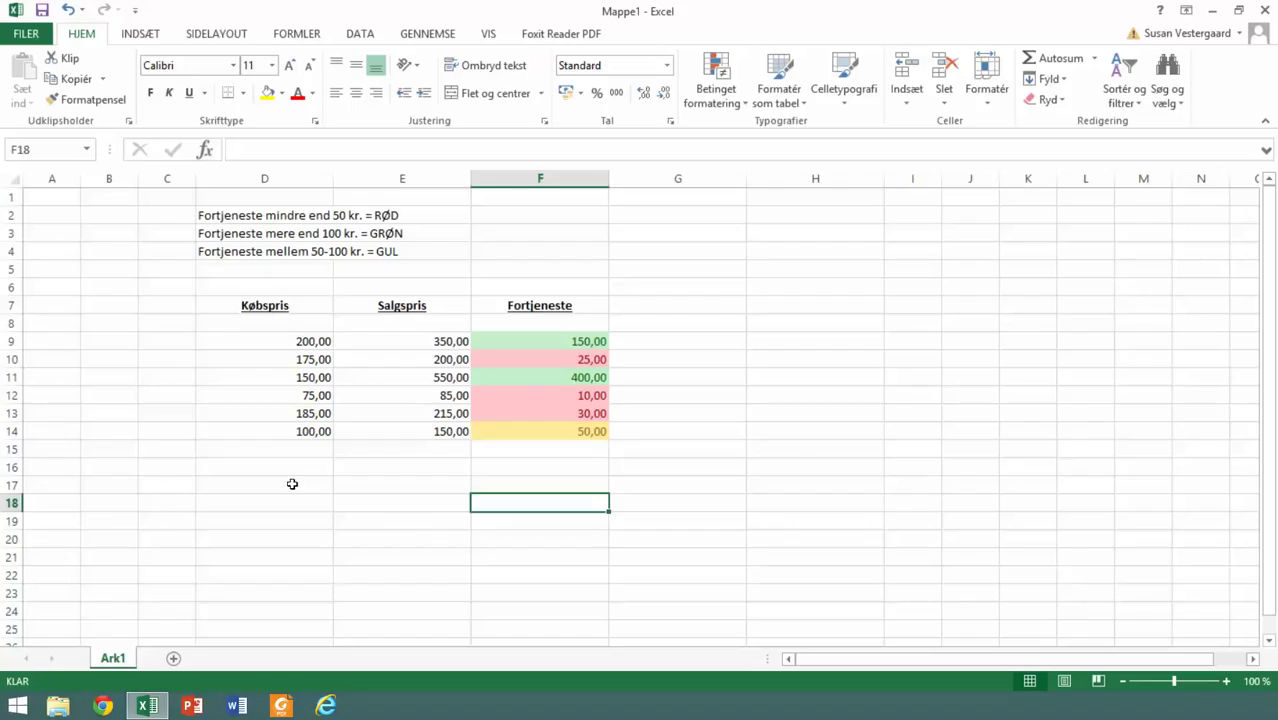